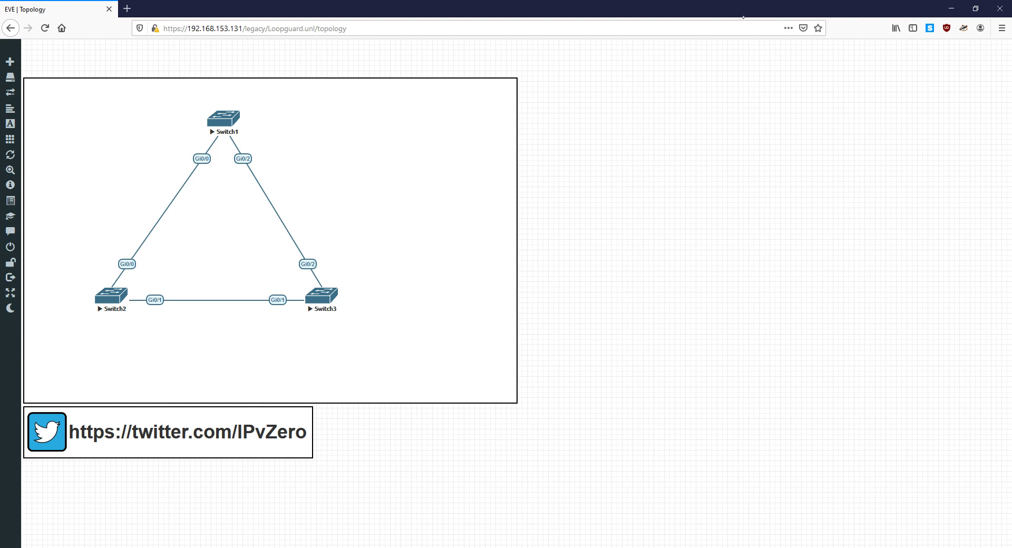
# Step: Open a console to Switch3 from the three-switch Loopguard lab topology
pyautogui.click(323, 294)
# Step: Position the Switch3 console and enter privileged and global configuration modes
pyautogui.moveTo(292, 26); pyautogui.dragTo(824, 104)
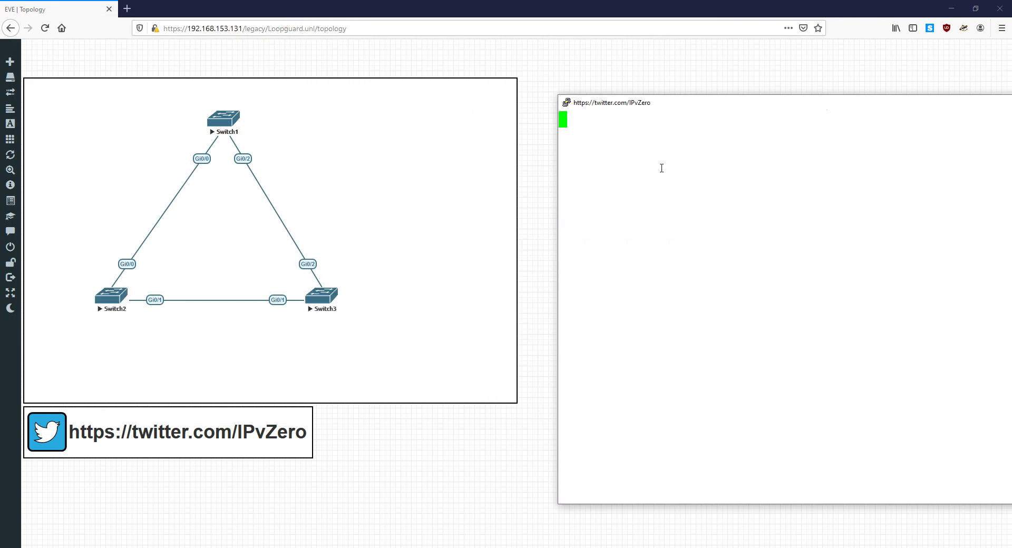
pyautogui.moveTo(653, 100); pyautogui.dragTo(412, 99)
pyautogui.click(424, 139)
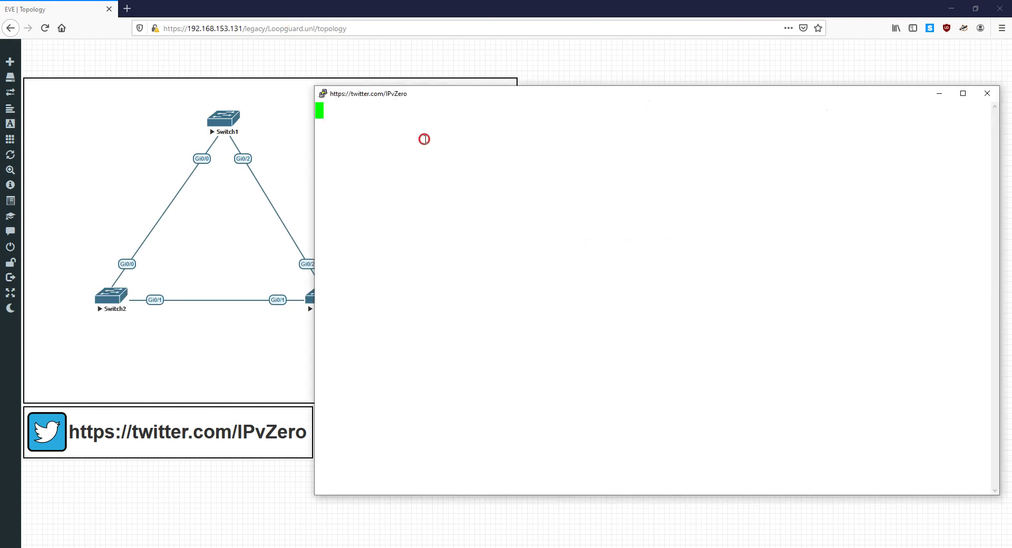
pyautogui.write('en')
pyautogui.press('Return')
pyautogui.write('cofn t')
pyautogui.press('Return')
pyautogui.write('conf t')
pyautogui.press('Return')
# Step: Apply spanning-tree guard loop on interface Gi0/1 and exit configuration mode
pyautogui.write('int g0/1')
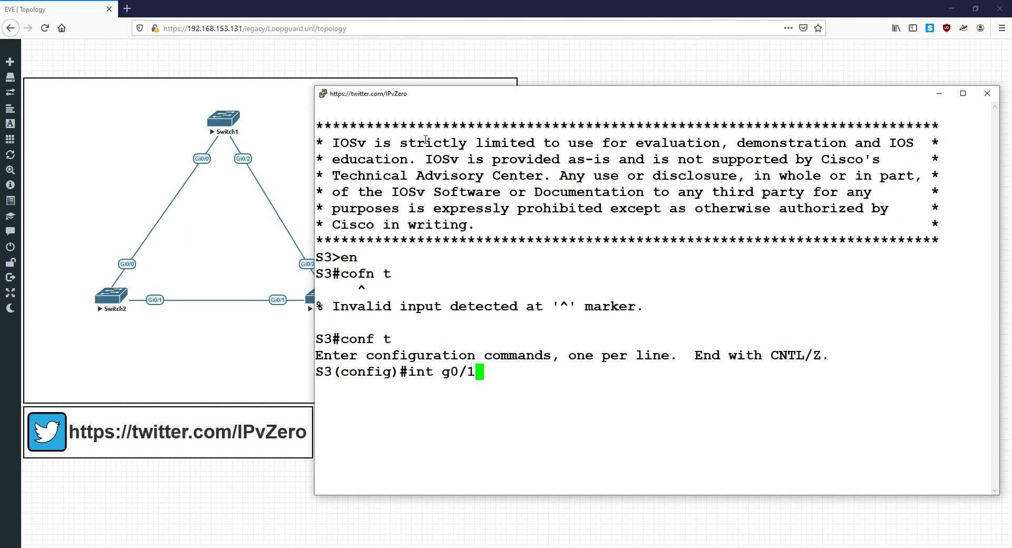
pyautogui.press('Return')
pyautogui.write('span')
pyautogui.press('Tab')
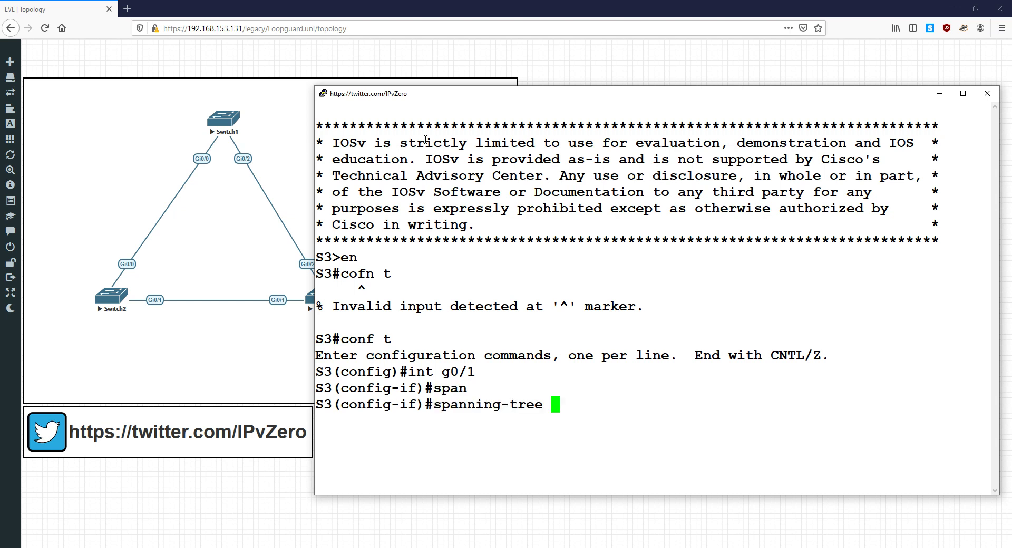
pyautogui.write('gu')
pyautogui.press('Tab')
pyautogui.write('lo')
pyautogui.press('Tab')
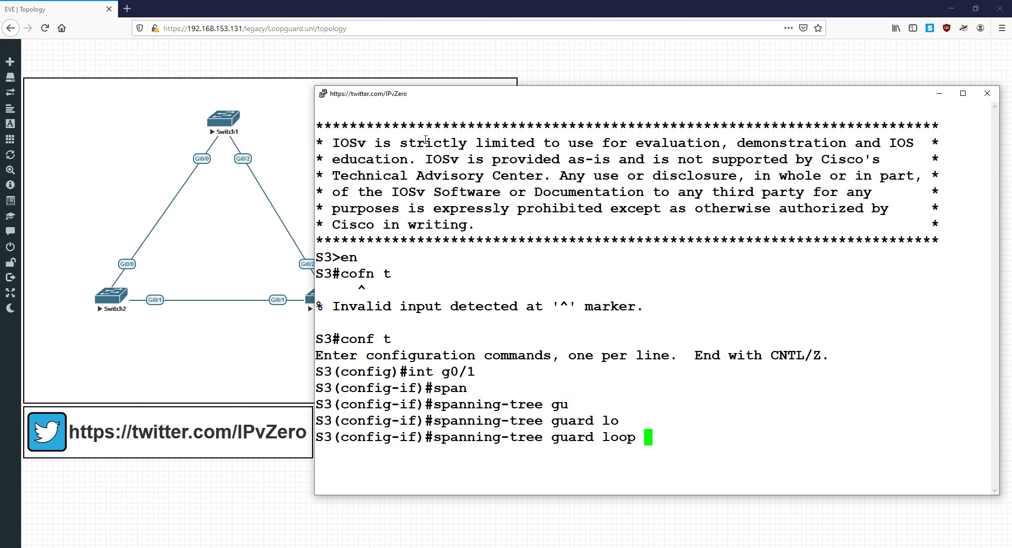
pyautogui.hotkey('ctrl', 'z')
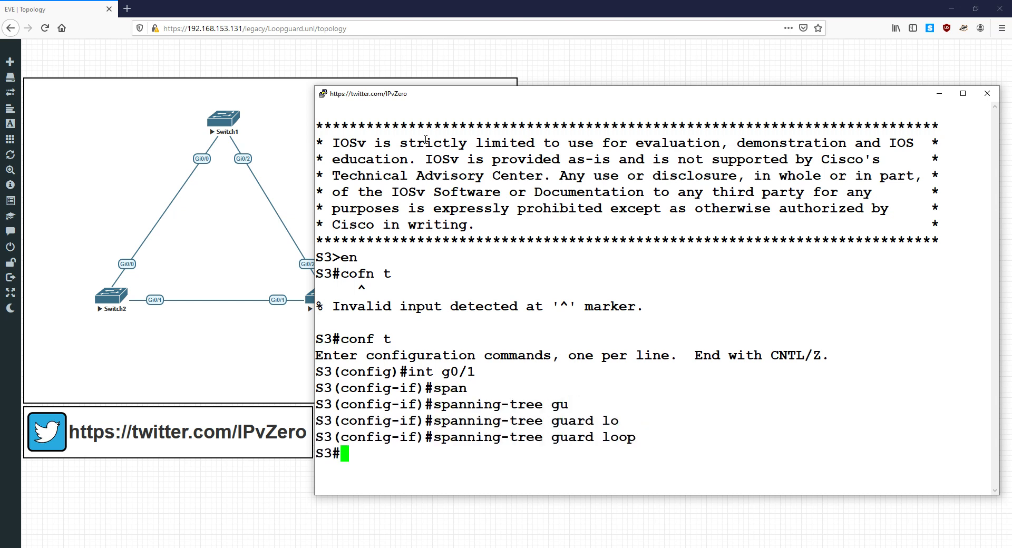
# Step: Run show spanning-tree, showing Gi0/1 as Altn BLK and Gi0/2 as Root FWD
pyautogui.write('shw')
pyautogui.press('BackSpace')
pyautogui.write('ow ')
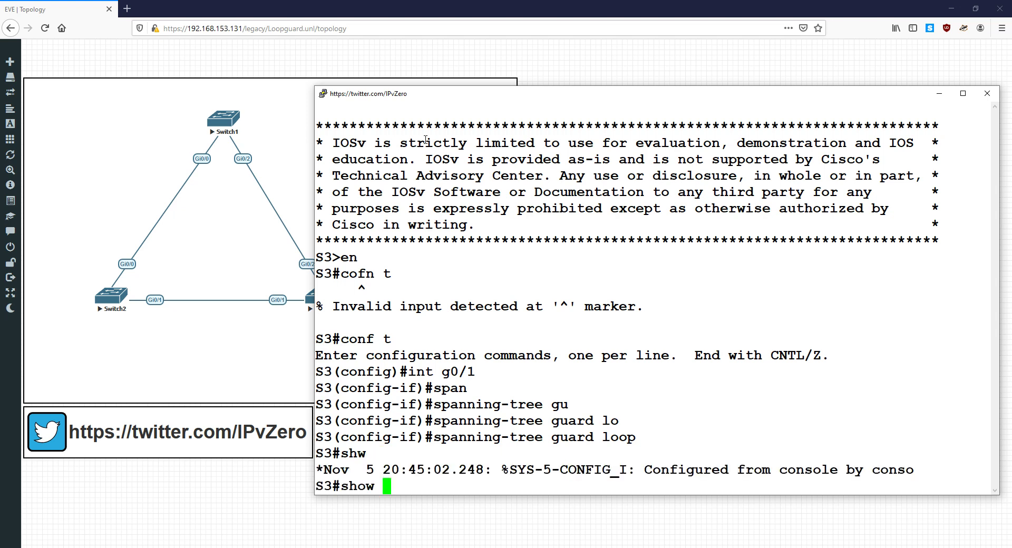
pyautogui.write('span')
pyautogui.press('Tab')
pyautogui.press('Return')
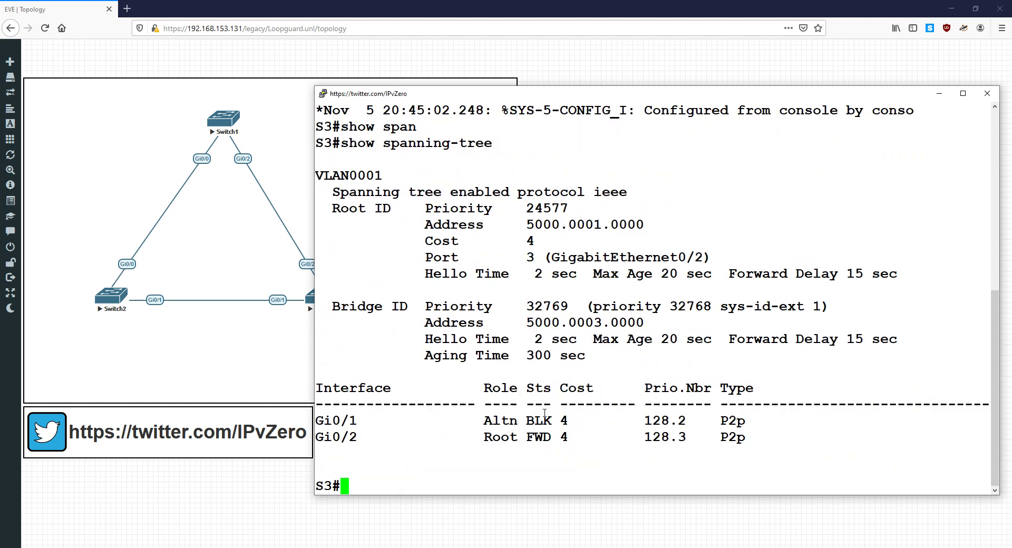
# Step: Highlight Gi0/1's BLK status, then enter configuration for interface Gi0/1
pyautogui.moveTo(558, 420); pyautogui.dragTo(526, 420)
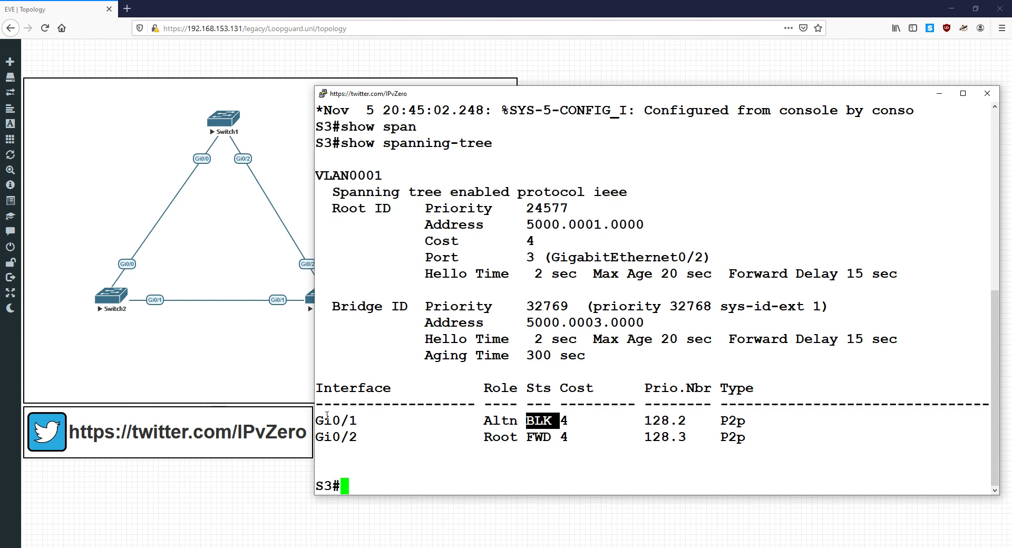
pyautogui.write('conf t')
pyautogui.press('Return')
pyautogui.write('int g0/1')
pyautogui.press('Return')
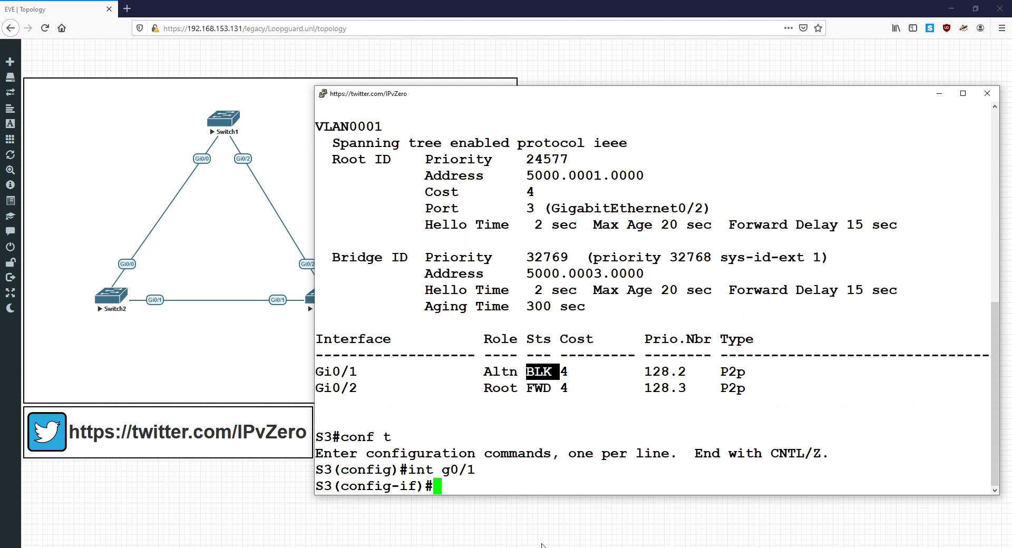
# Step: Reapply spanning-tree guard loop on Gi0/1 and nudge the console window
pyautogui.write('span')
pyautogui.press('Tab')
pyautogui.write('gu')
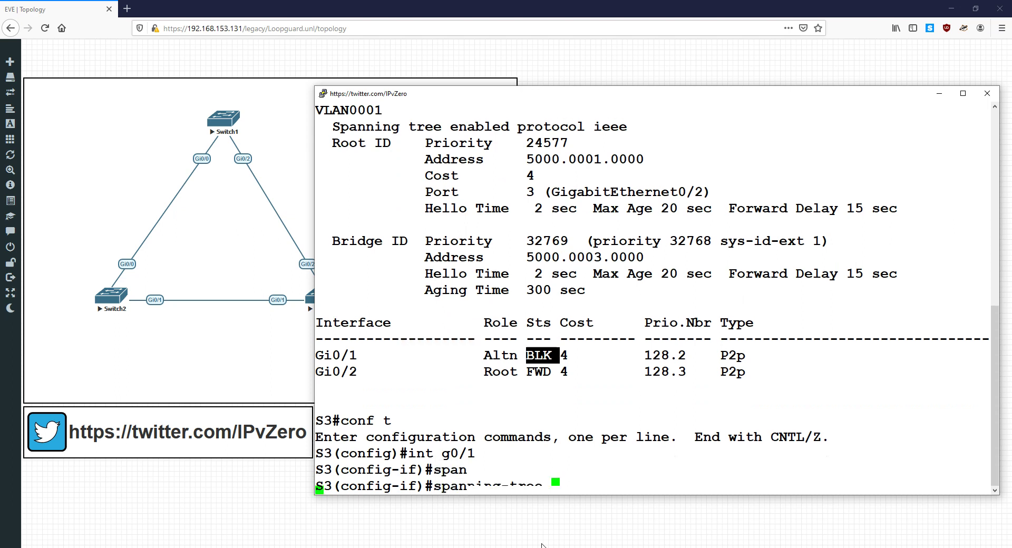
pyautogui.press('Tab')
pyautogui.write('lo')
pyautogui.press('Tab')
pyautogui.press('Return')
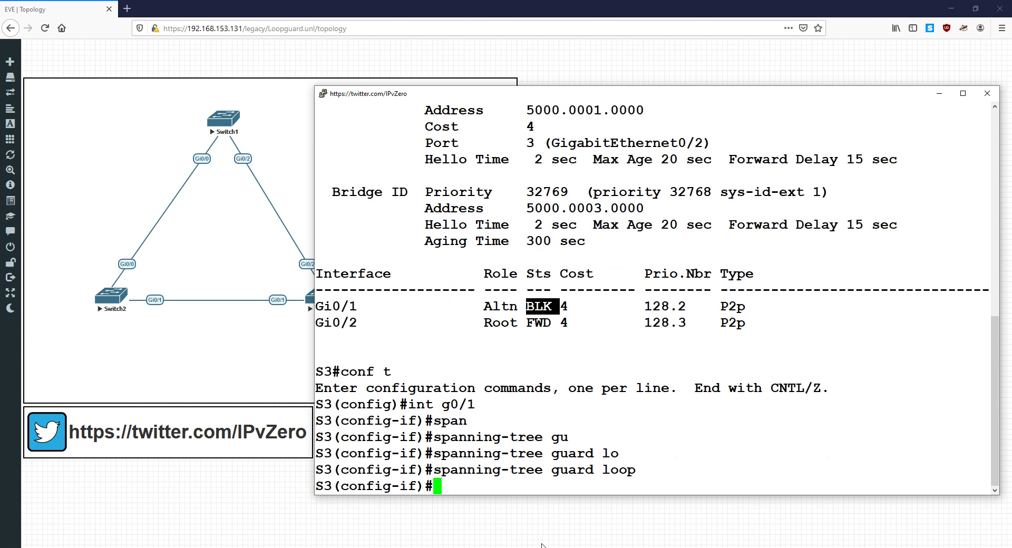
pyautogui.press('Return')
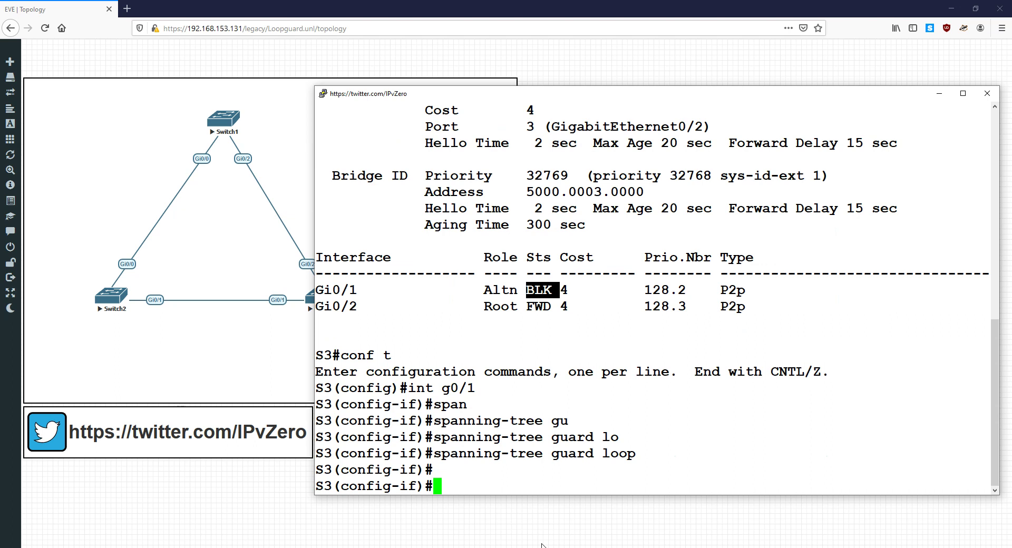
pyautogui.moveTo(539, 97); pyautogui.dragTo(578, 78)
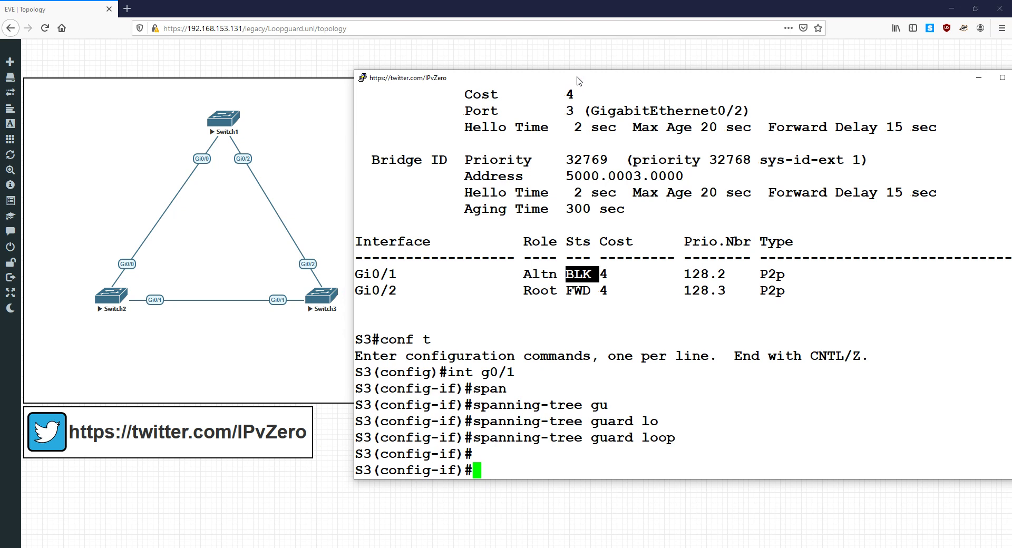
# Step: Enable spanning-tree bpdufilter on Gi0/1 and return to the privileged exec prompt
pyautogui.write('spanning-tree bf')
pyautogui.press('Tab')
pyautogui.write('bd')
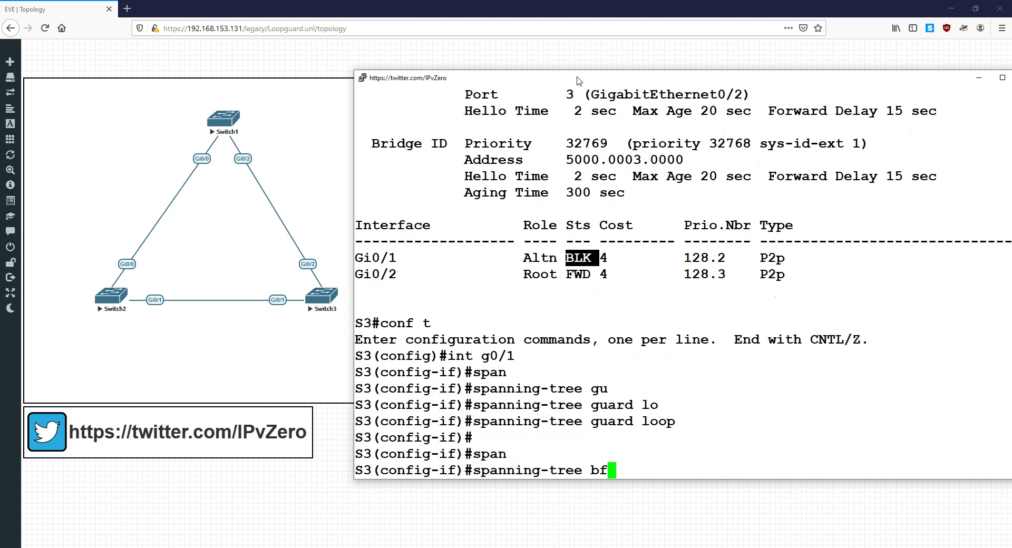
pyautogui.press('Tab')
pyautogui.press('BackSpace')
pyautogui.write('p')
pyautogui.press('Tab')
pyautogui.write('duf')
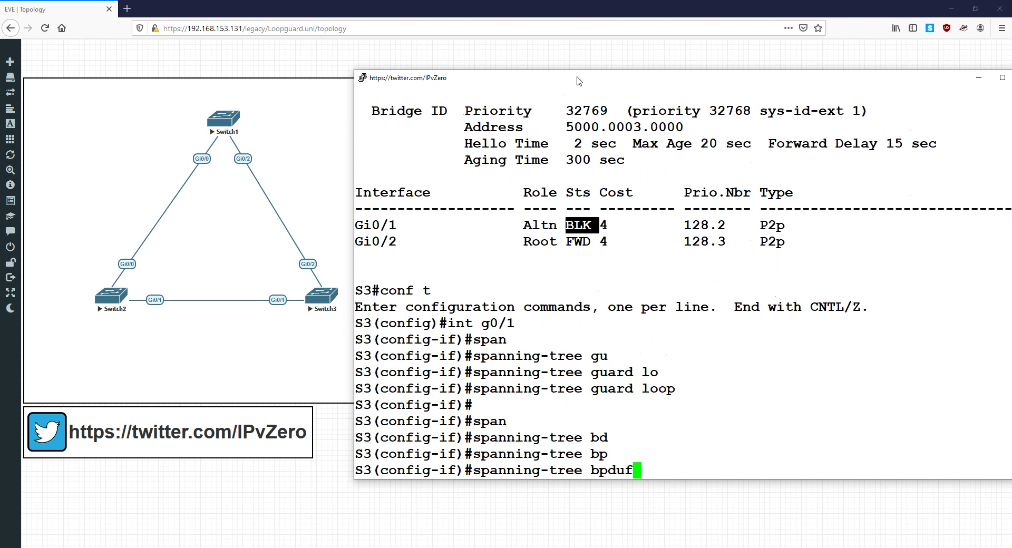
pyautogui.press('Tab')
pyautogui.write('e')
pyautogui.press('Tab')
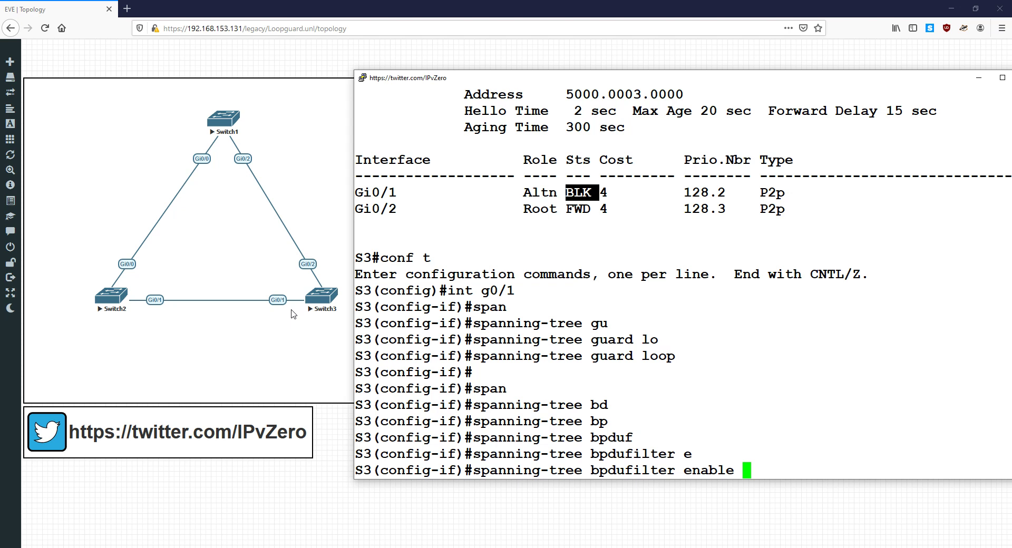
pyautogui.press('Return')
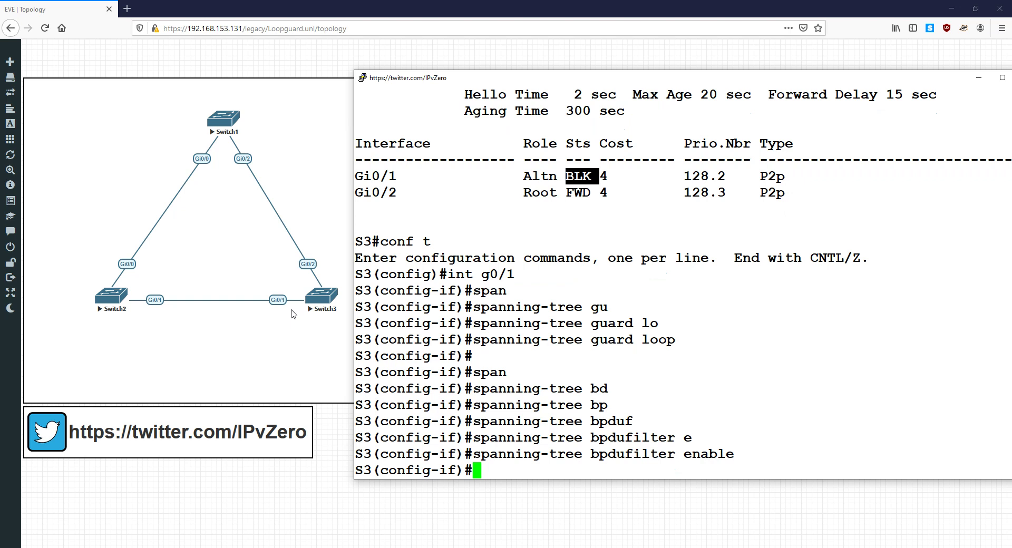
pyautogui.hotkey('ctrl', 'z')
pyautogui.press('Return')
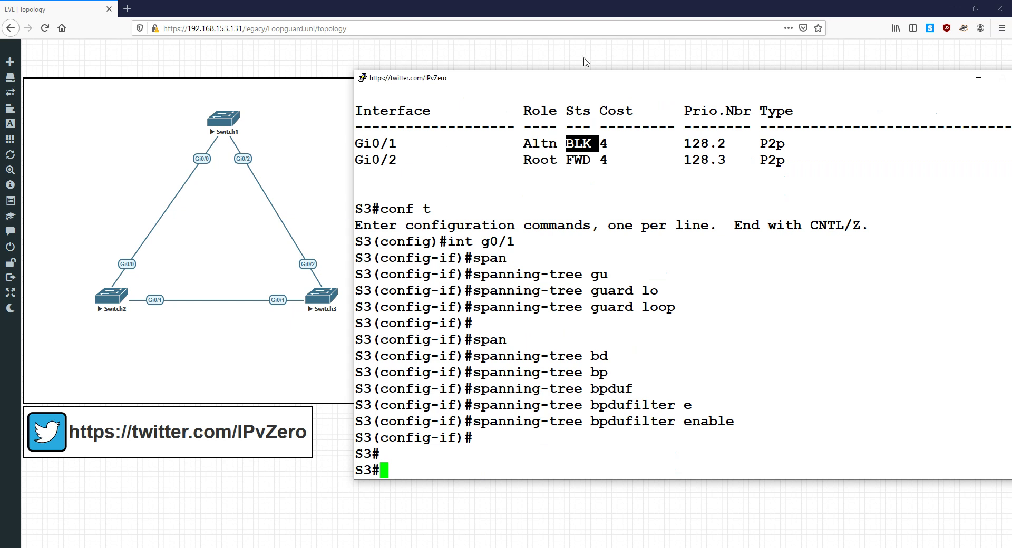
# Step: Reposition the console to uncover Switch1 and run show spanning-tree
pyautogui.moveTo(591, 78); pyautogui.dragTo(426, 49)
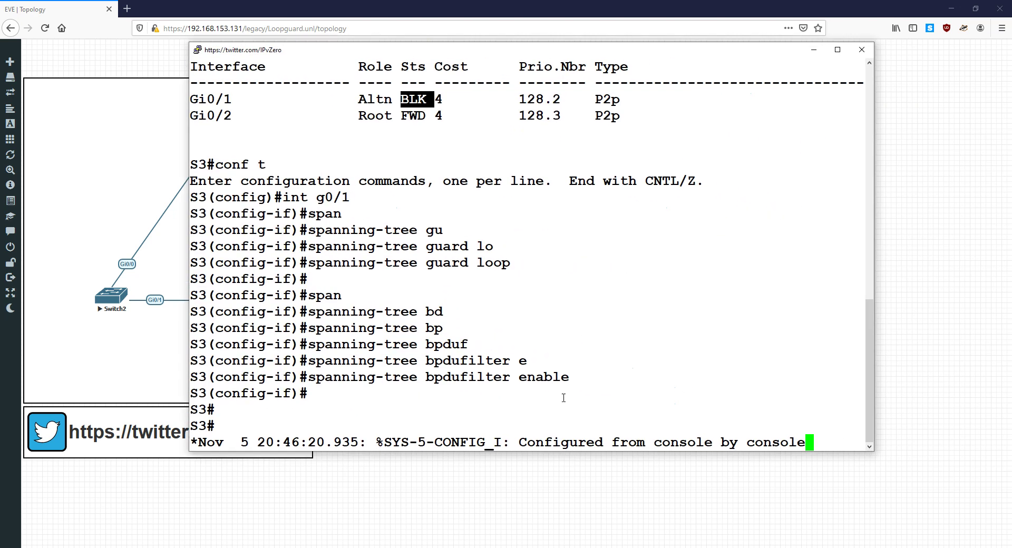
pyautogui.moveTo(489, 55); pyautogui.dragTo(575, 55)
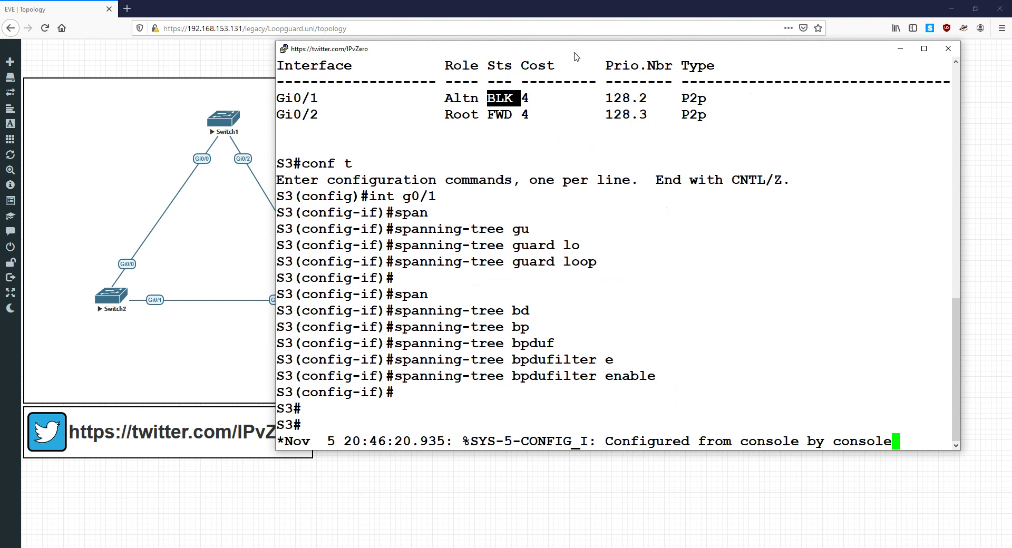
pyautogui.press('Return')
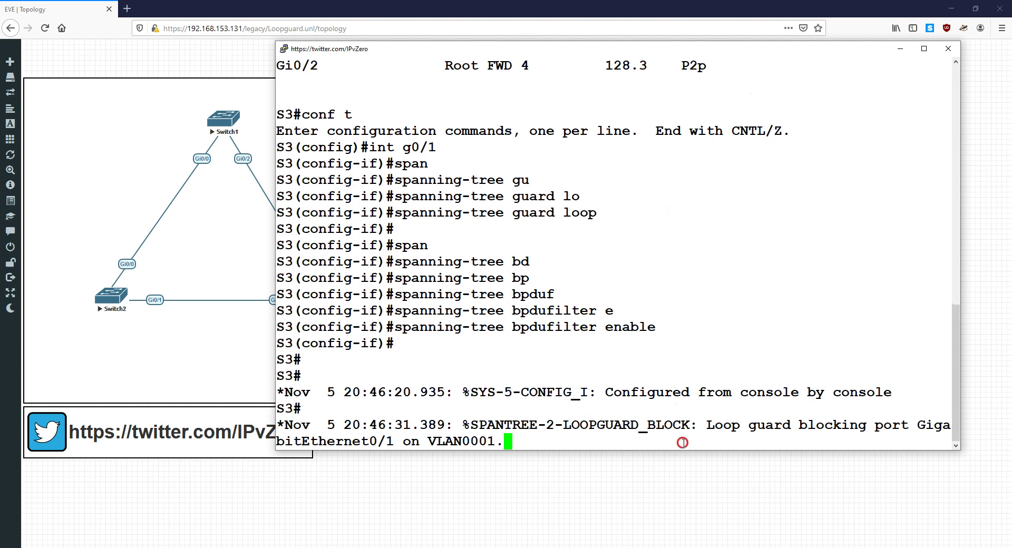
pyautogui.press('Return')
pyautogui.press('Return')
pyautogui.write('show span')
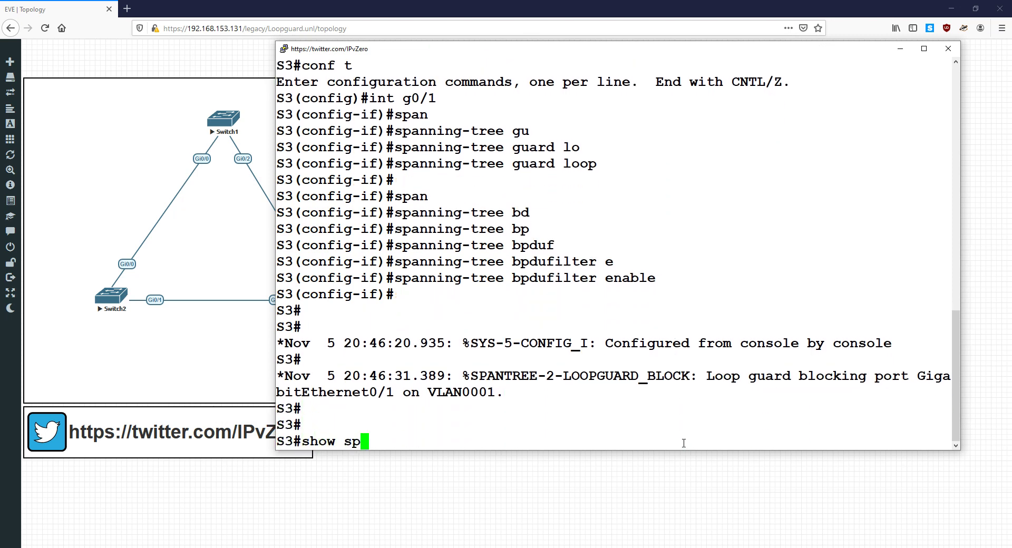
pyautogui.press('Tab')
pyautogui.press('Return')
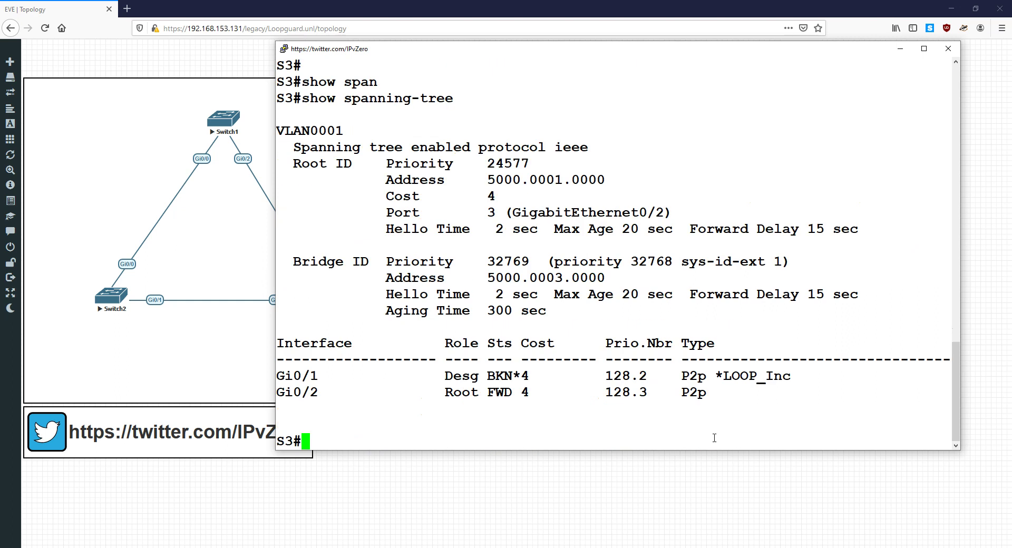
# Step: Highlight Gi0/1's Desg BKN *LOOP_Inc row, then reveal the Switch2–Switch3 link
pyautogui.click(799, 379)
pyautogui.moveTo(777, 379); pyautogui.dragTo(489, 376)
pyautogui.click(488, 376)
pyautogui.click(690, 57)
pyautogui.moveTo(689, 57); pyautogui.dragTo(877, 58)
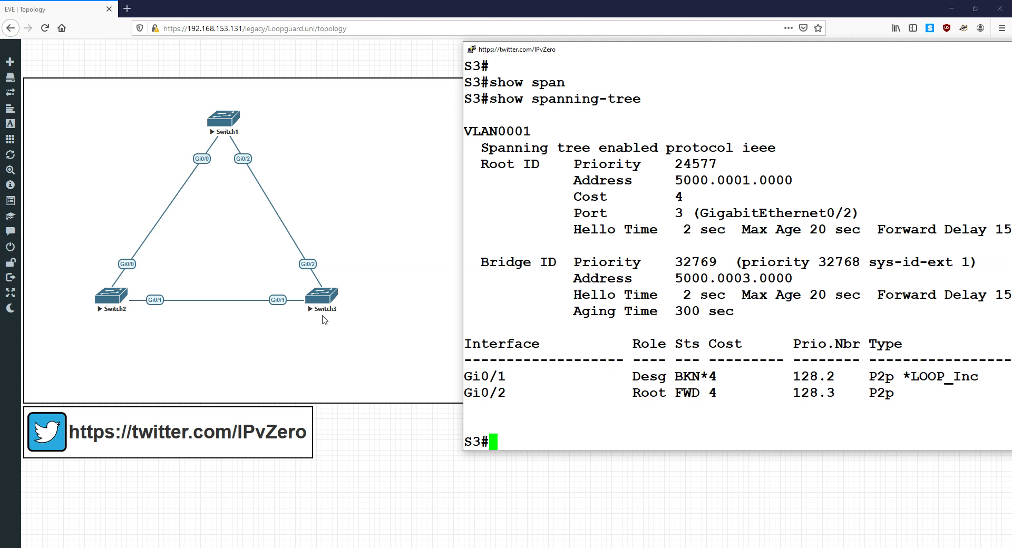
# Step: Run show spanning-tree inconsistentports, listing Gi0/1 in VLAN0001 as Loop Inconsistent
pyautogui.write('show ')
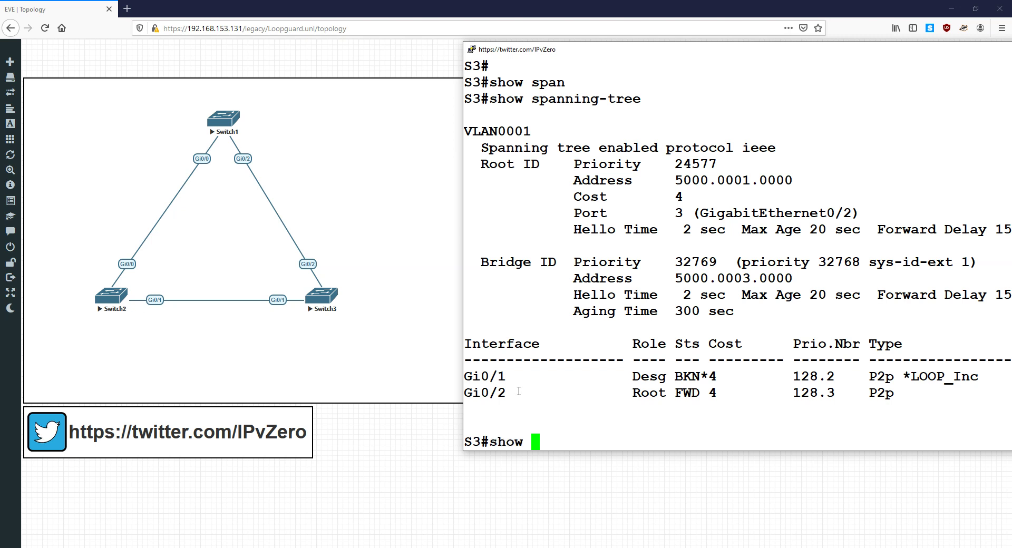
pyautogui.write('sp')
pyautogui.press('Tab')
pyautogui.write('lo')
pyautogui.press('Tab')
pyautogui.press('BackSpace')
pyautogui.press('BackSpace')
pyautogui.write('inx')
pyautogui.press('Tab')
pyautogui.press('BackSpace')
pyautogui.write('ci')
pyautogui.press('Tab')
pyautogui.press('BackSpace')
pyautogui.write('i')
pyautogui.press('Tab')
pyautogui.press('BackSpace')
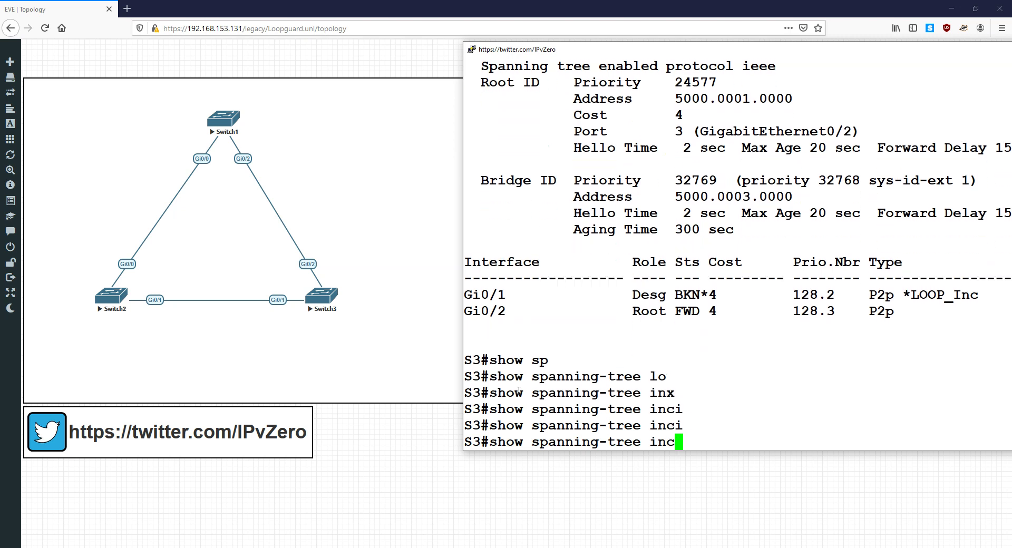
pyautogui.write('o')
pyautogui.press('Tab')
pyautogui.press('Return')
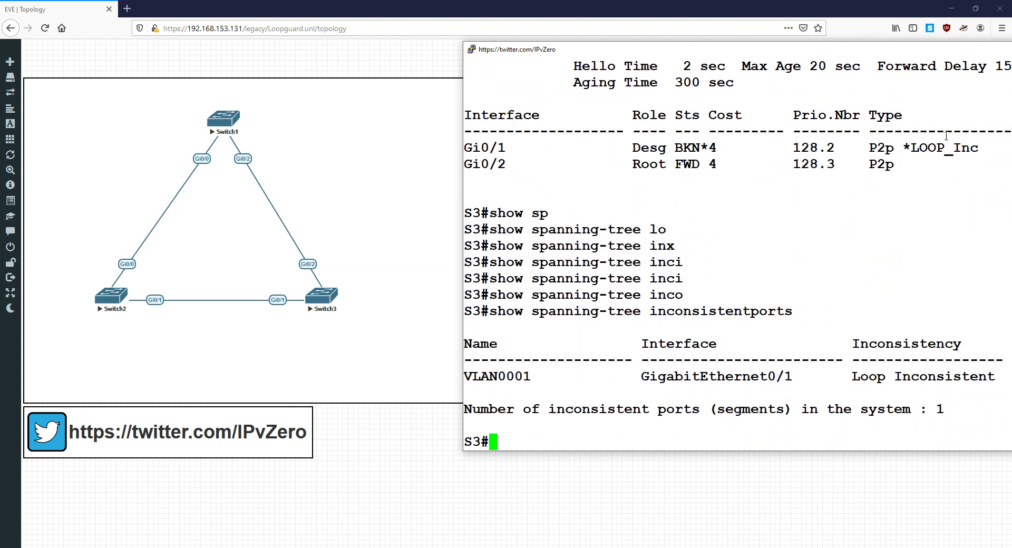
pyautogui.moveTo(779, 50); pyautogui.dragTo(610, 48)
# Step: Enter global configuration and the interface configuration for Gi0/1
pyautogui.press('Up')
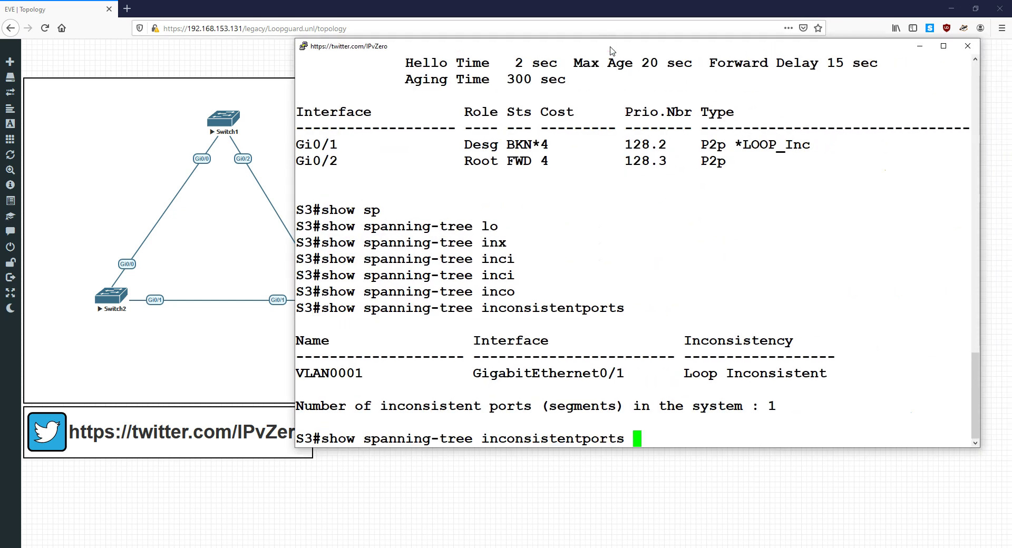
pyautogui.press('Return')
pyautogui.write('conf t')
pyautogui.press('Return')
pyautogui.write('itn g')
pyautogui.press('BackSpace')
pyautogui.press('BackSpace')
pyautogui.press('BackSpace')
pyautogui.press('BackSpace')
pyautogui.write('nt g0/1')
pyautogui.press('Return')
# Step: Apply spanning-tree bpdufilter disable on Gi0/1 and leave configuration mode
pyautogui.write('sp')
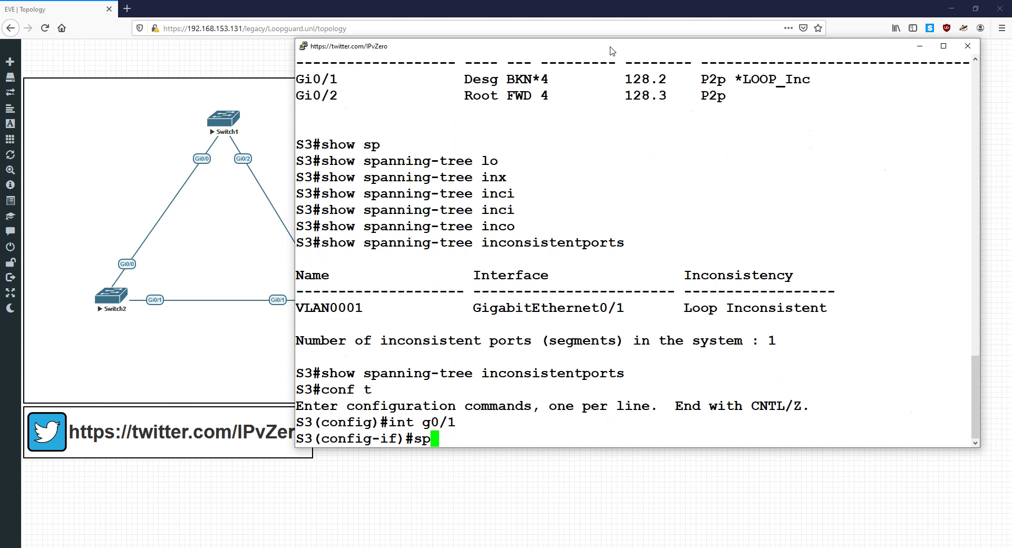
pyautogui.write('an')
pyautogui.press('Tab')
pyautogui.write('bf')
pyautogui.press('BackSpace')
pyautogui.write('d')
pyautogui.press('BackSpace')
pyautogui.write('pdu')
pyautogui.press('Tab')
pyautogui.write('uf')
pyautogui.press('Tab')
pyautogui.write('dis')
pyautogui.press('Tab')
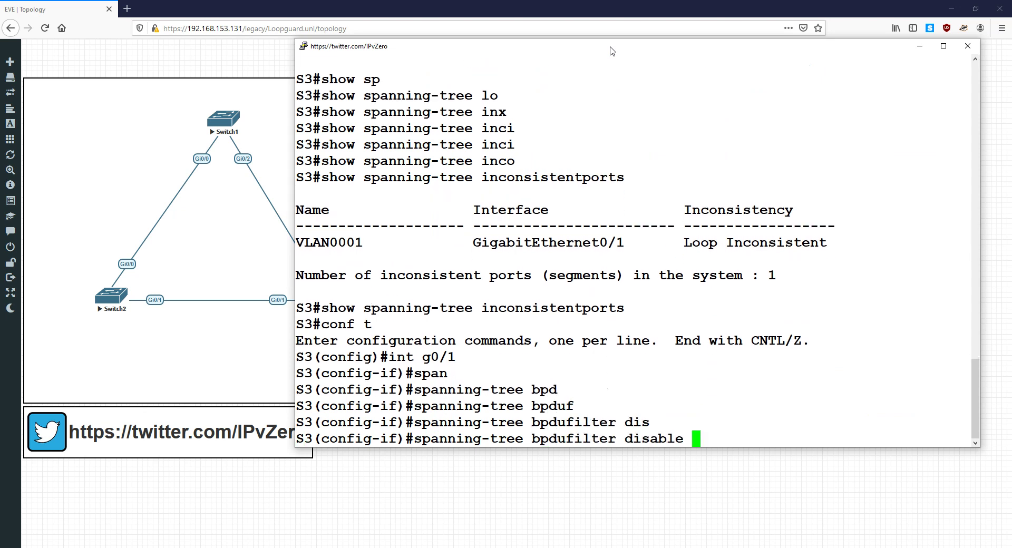
pyautogui.press('Return')
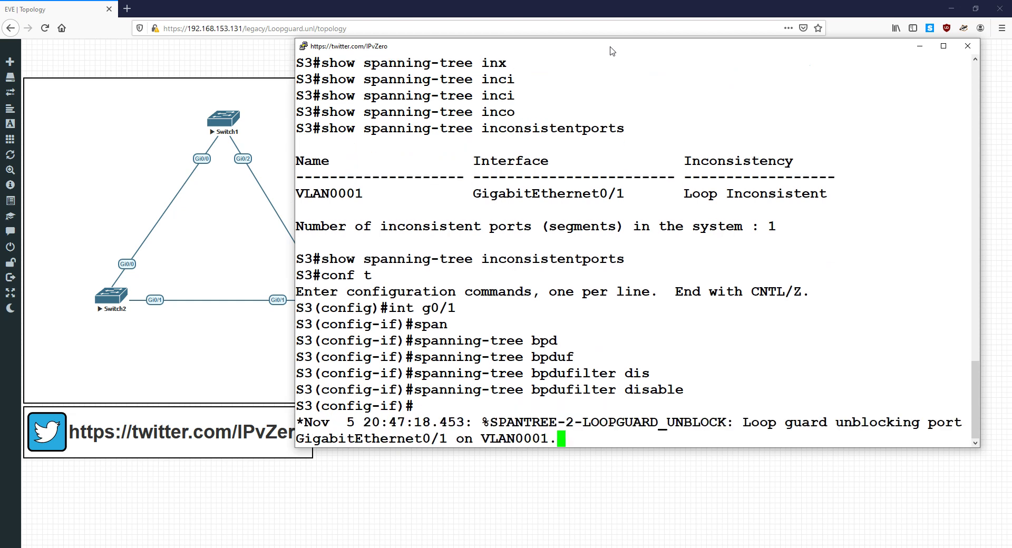
pyautogui.hotkey('ctrl', 'z')
pyautogui.press('Return')
# Step: Confirm with show spanning-tree that Gi0/1 is back to Altn BLK, then close the console
pyautogui.write('shoa')
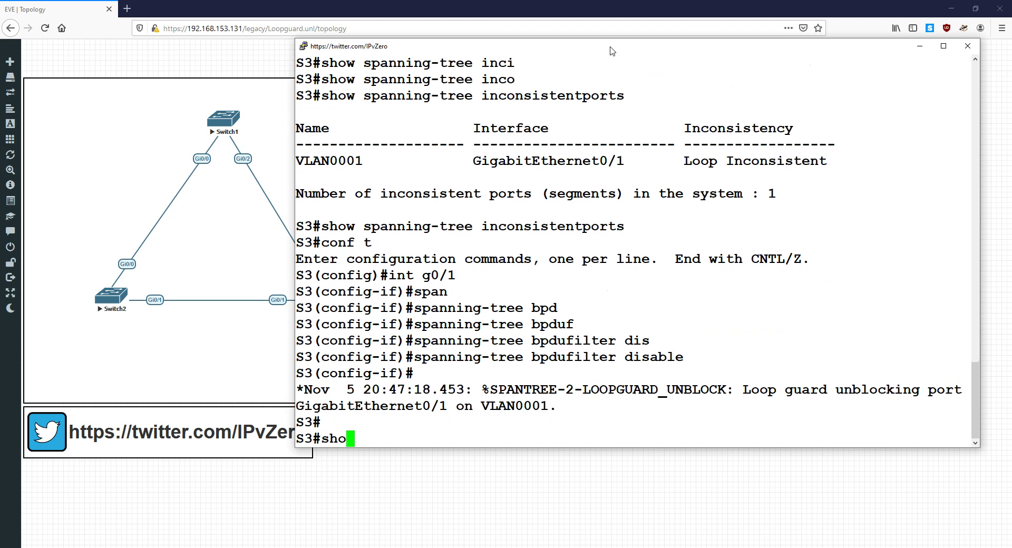
pyautogui.press('BackSpace')
pyautogui.write('w span')
pyautogui.press('Tab')
pyautogui.press('Return')
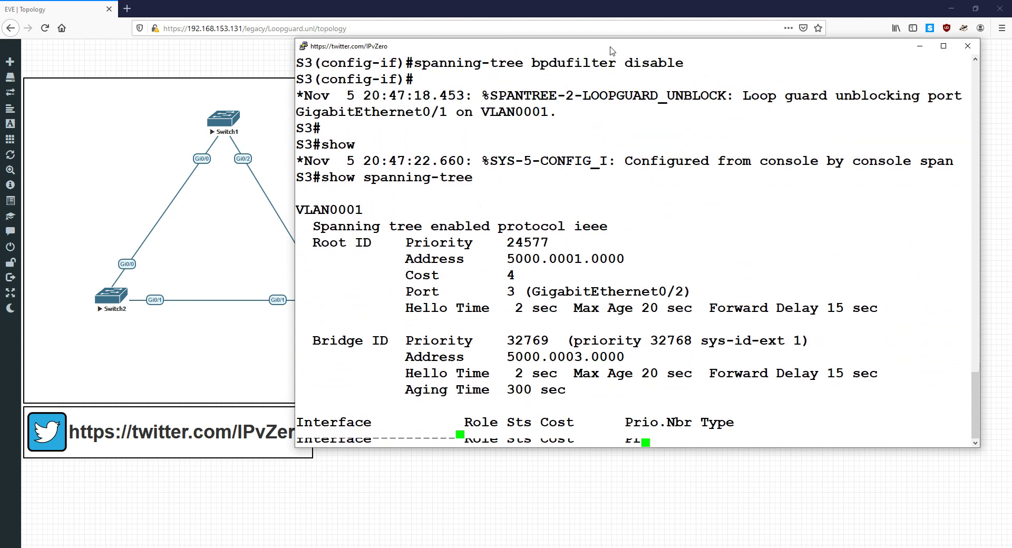
pyautogui.moveTo(539, 373); pyautogui.dragTo(439, 373)
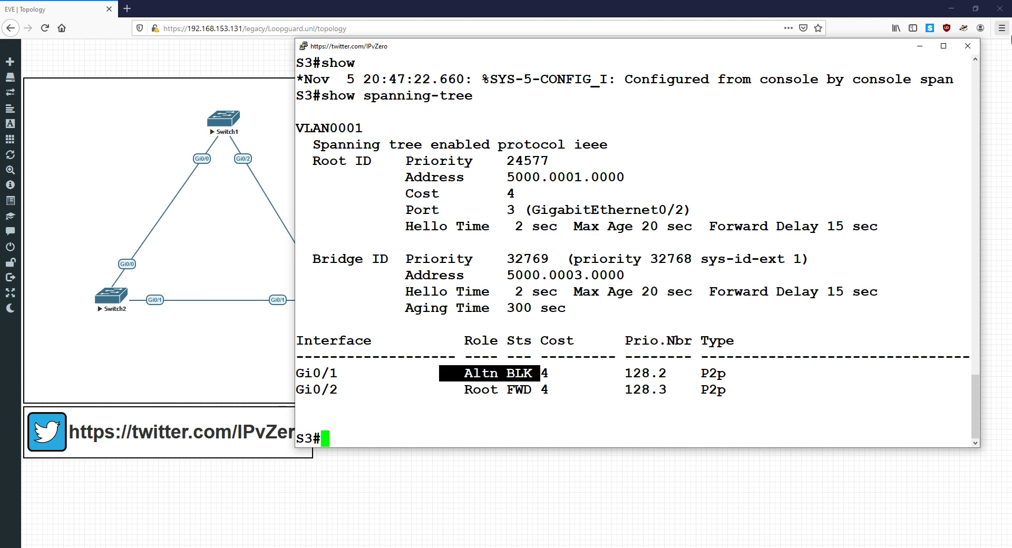
pyautogui.click(968, 47)
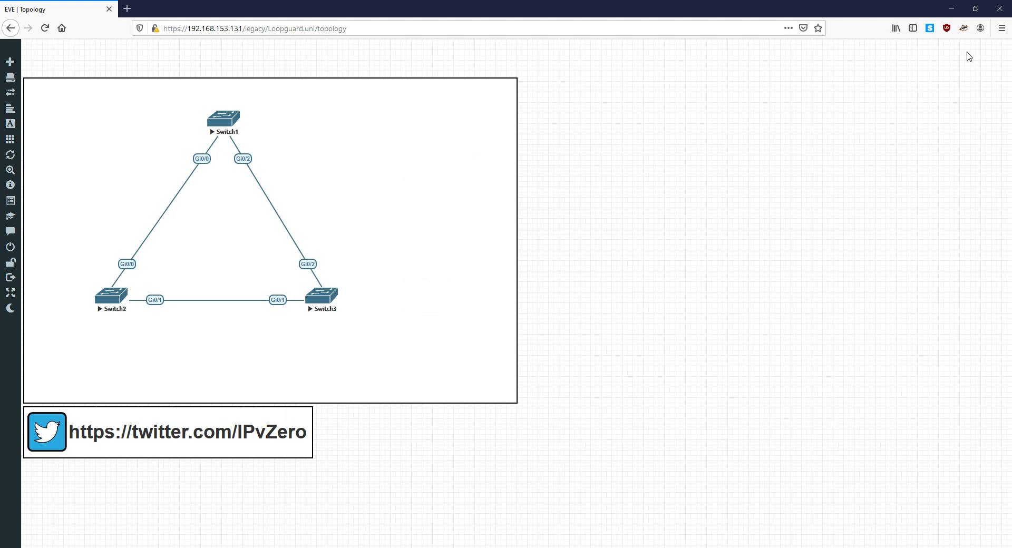